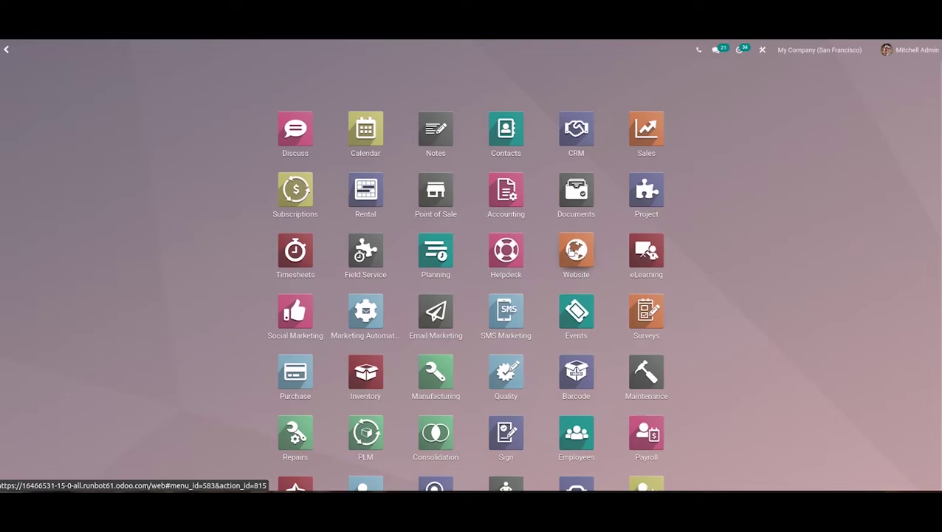
Step: Go to the website front end from the Website app and start creating a new forum
left_click(571, 252)
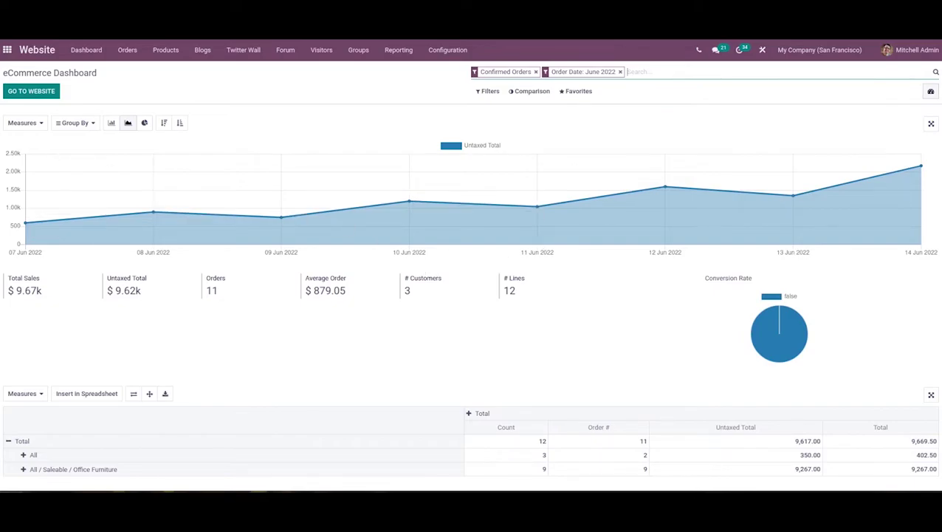
left_click(16, 93)
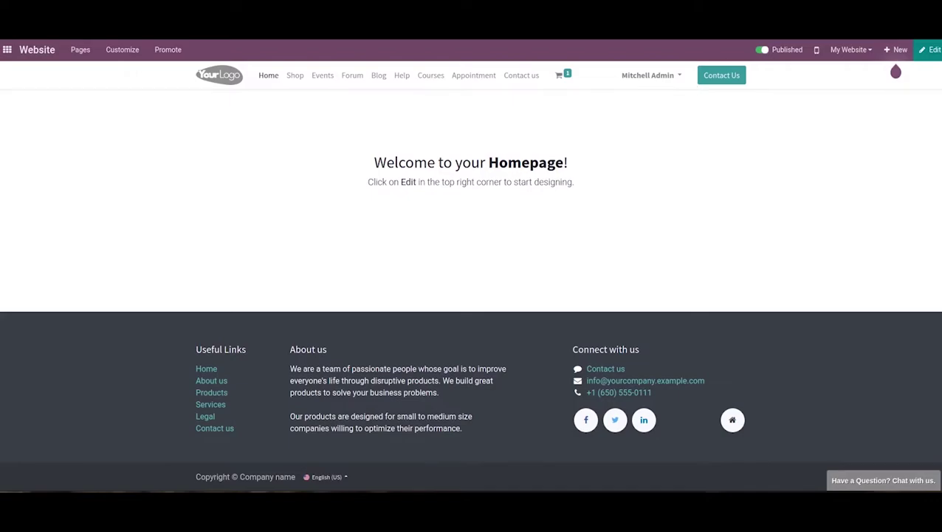
left_click(896, 50)
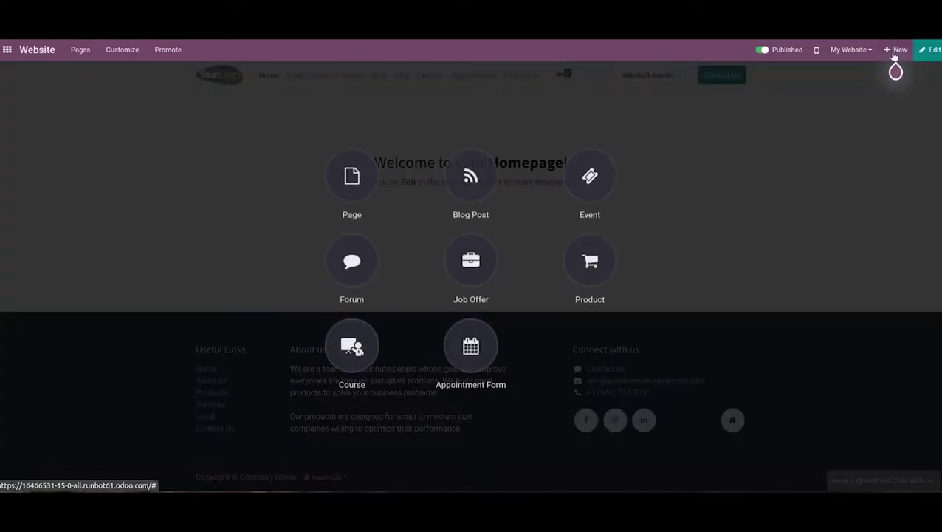
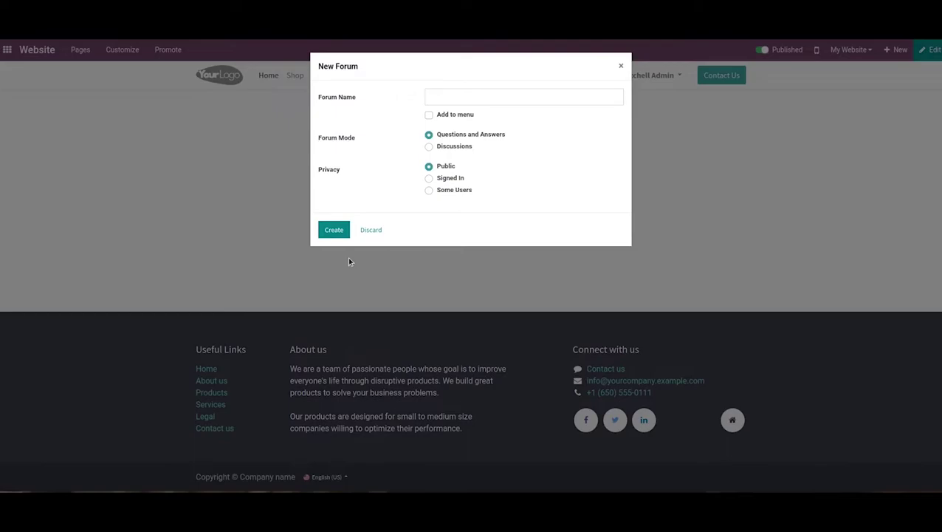
Step: Create the forum "Quality of Products" with Questions and Answers mode and Public privacy
left_click(448, 98)
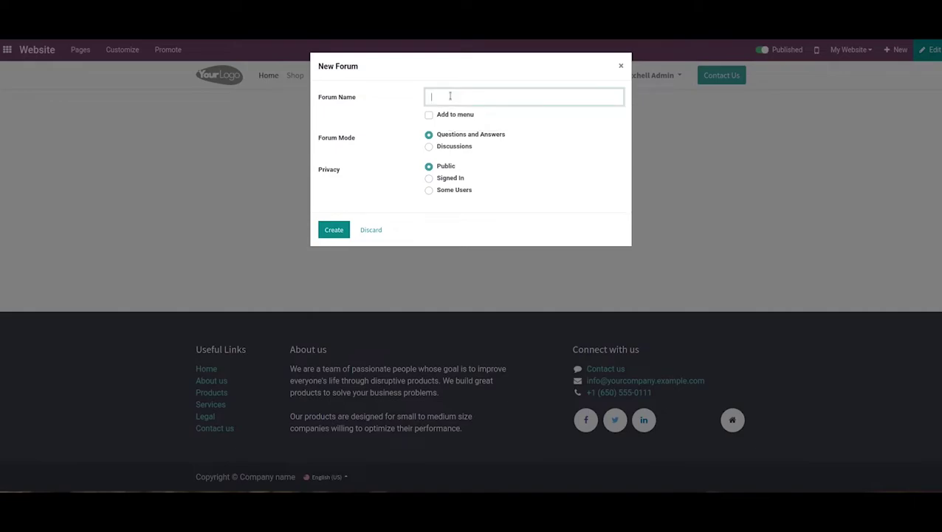
type("Quality of Productss")
key("BackSpace")
left_click(429, 147)
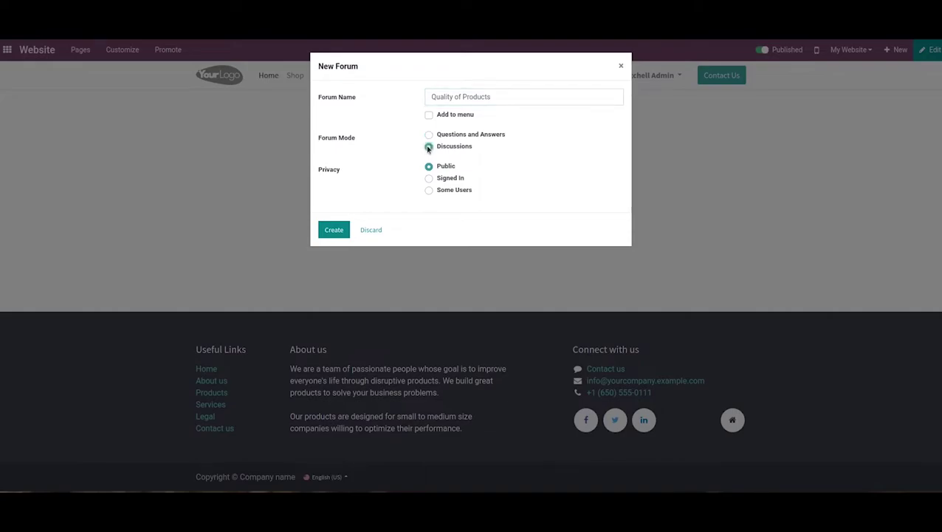
left_click(429, 135)
left_click(429, 178)
left_click(428, 191)
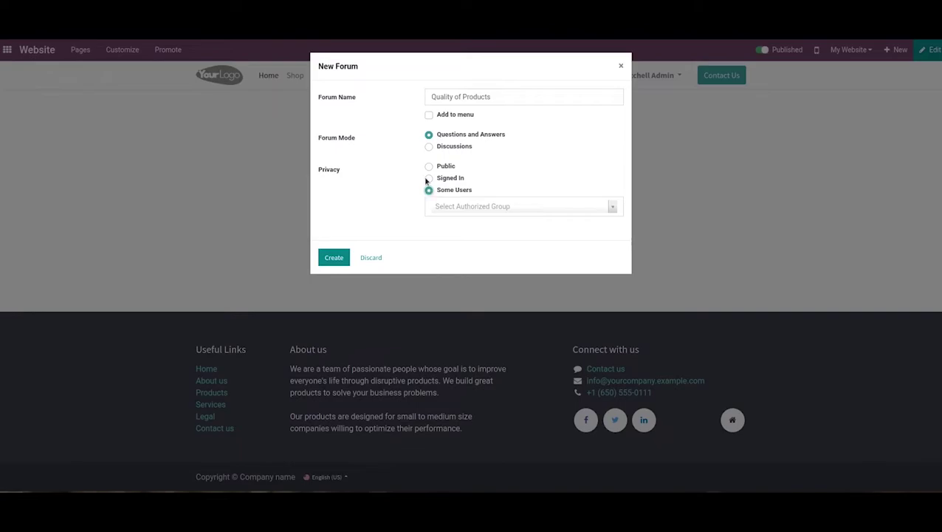
left_click(428, 166)
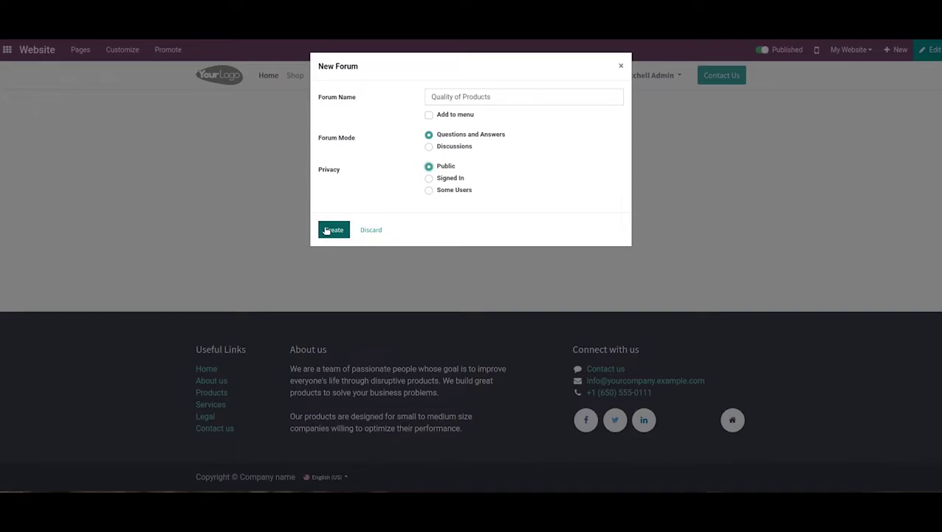
left_click(327, 231)
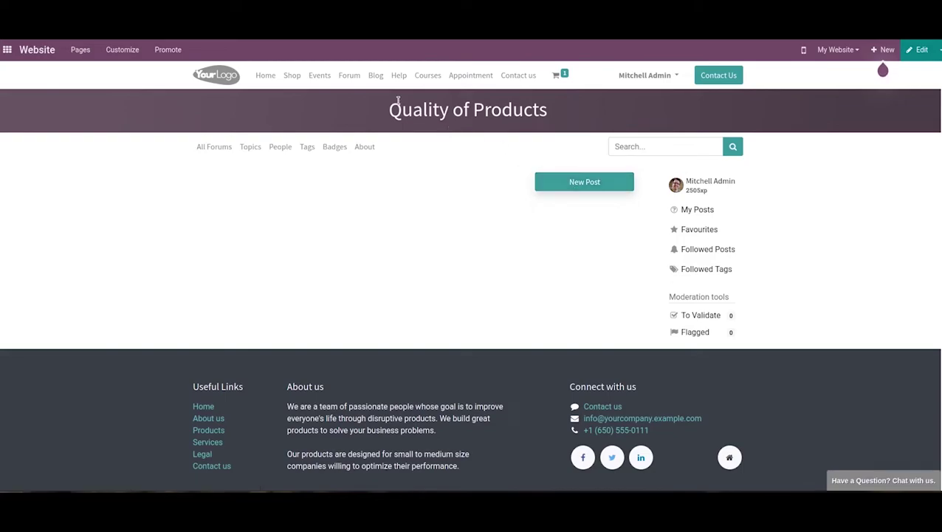
Step: Open the Help forum from the website's list of forums and start a new post in it
left_click(347, 79)
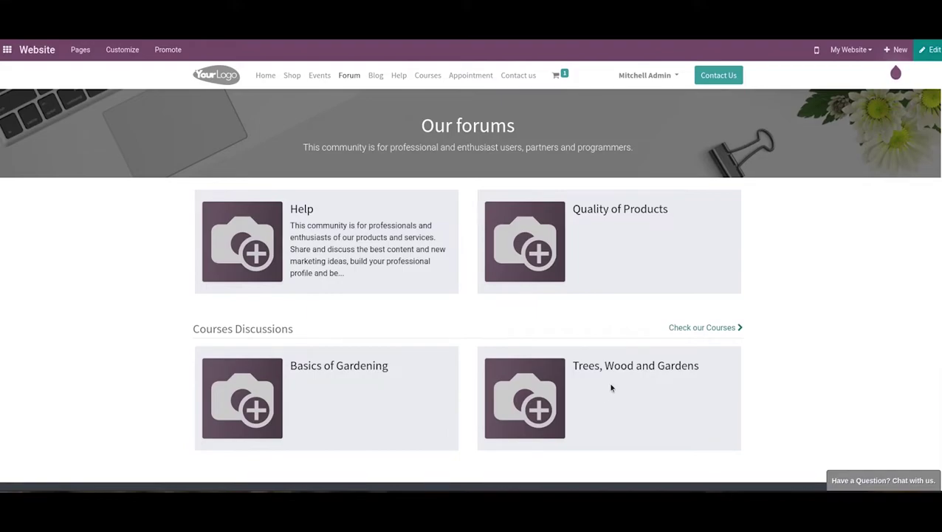
scroll(610, 382, "down", 1)
scroll(610, 382, "up", 1)
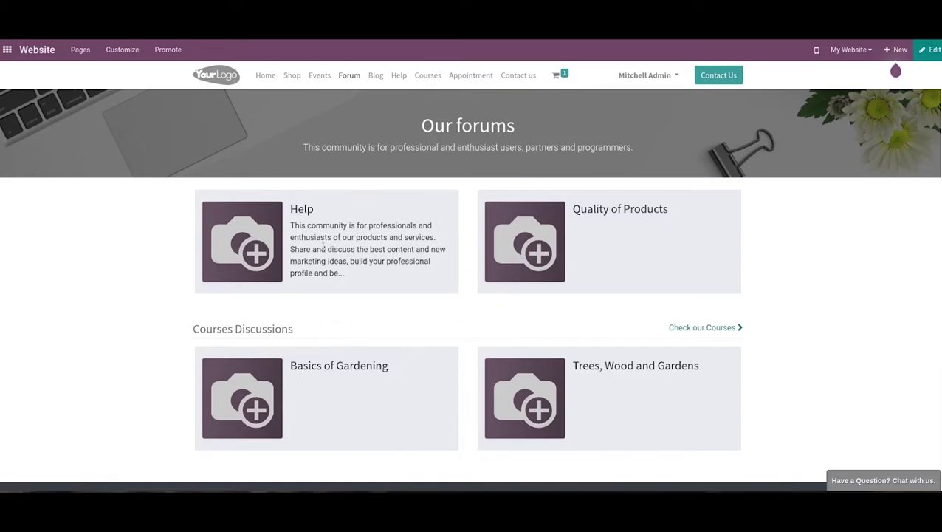
left_click(309, 212)
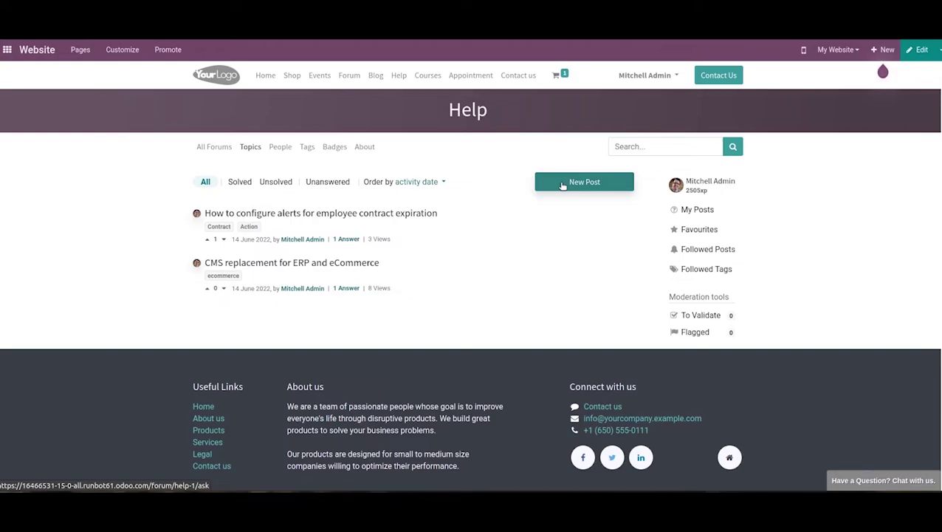
left_click(563, 184)
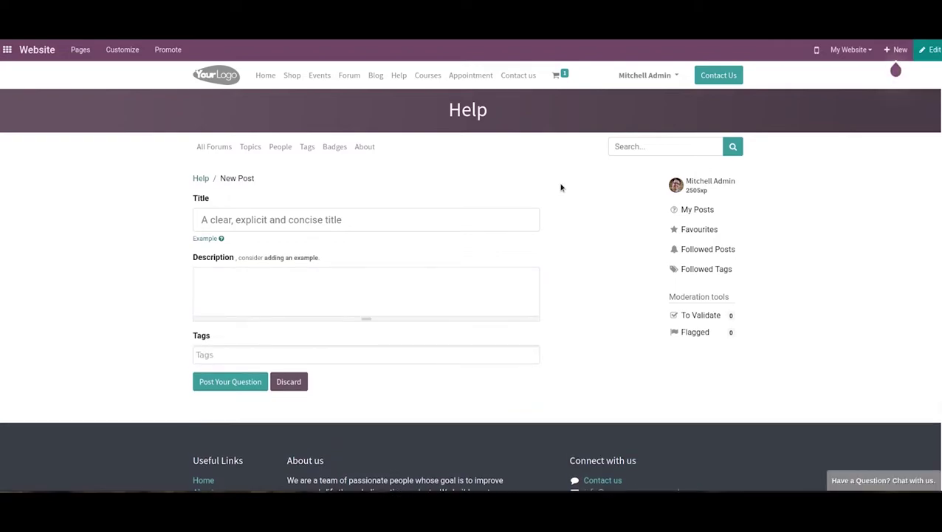
Step: Title the new post "How to configure new contract in Odoo?"
left_click(315, 220)
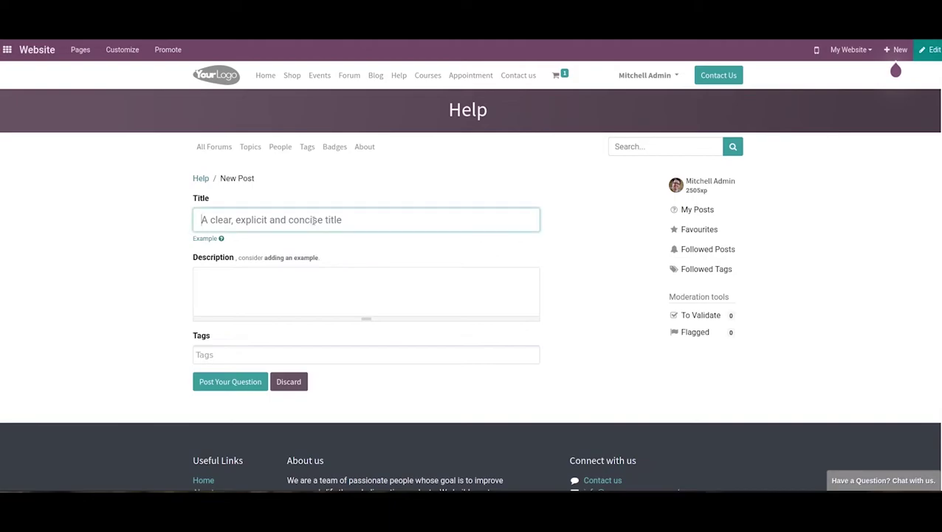
type("How to co")
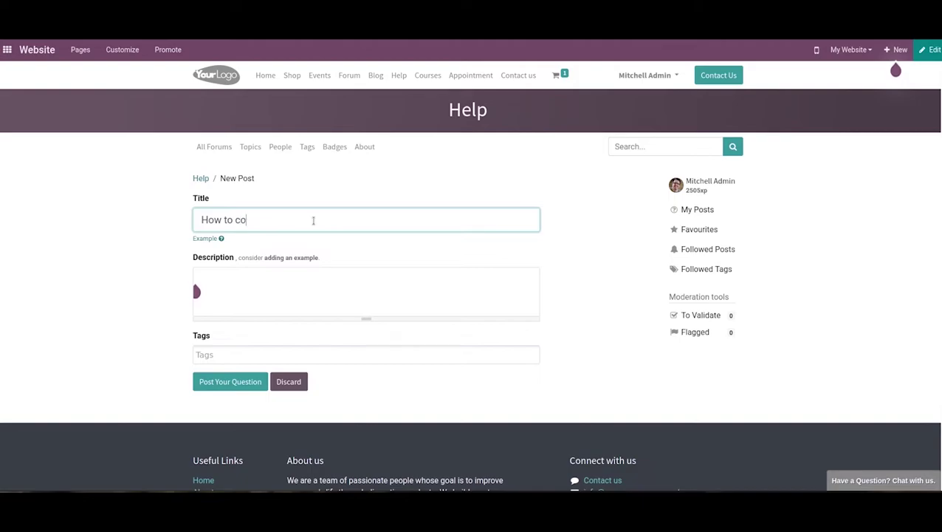
type("nfigure new contract ")
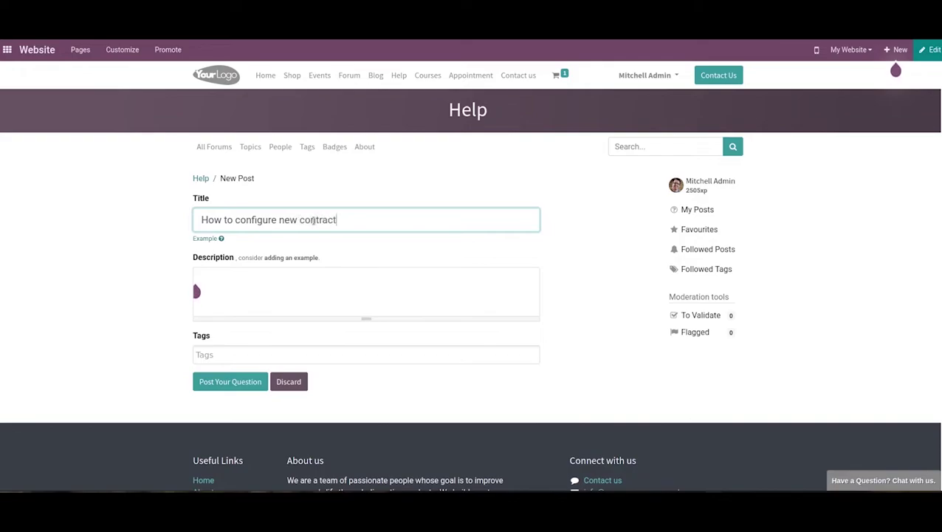
type("in Odoo?")
Step: Fill in the post's description with "Explain How to configure new contract in Odoo"
left_click(226, 278)
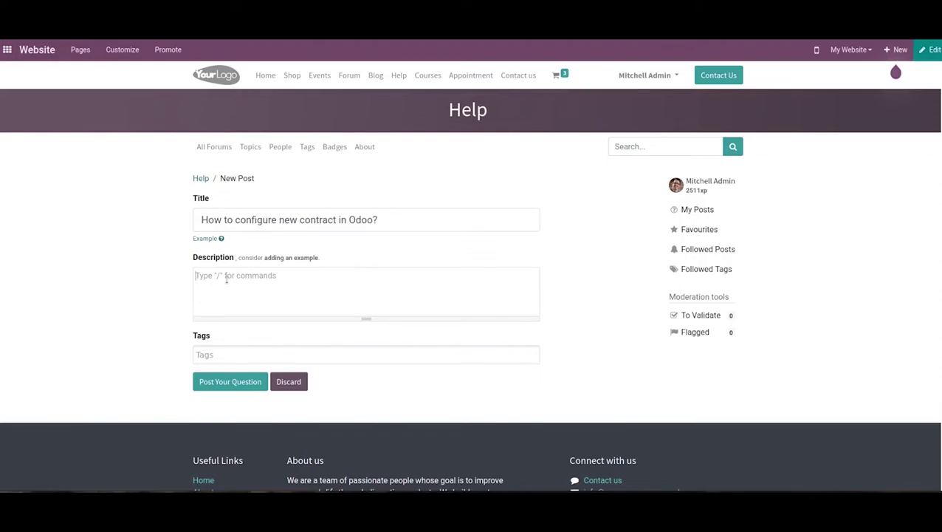
type("Explain")
right_click(227, 277)
left_click(248, 327)
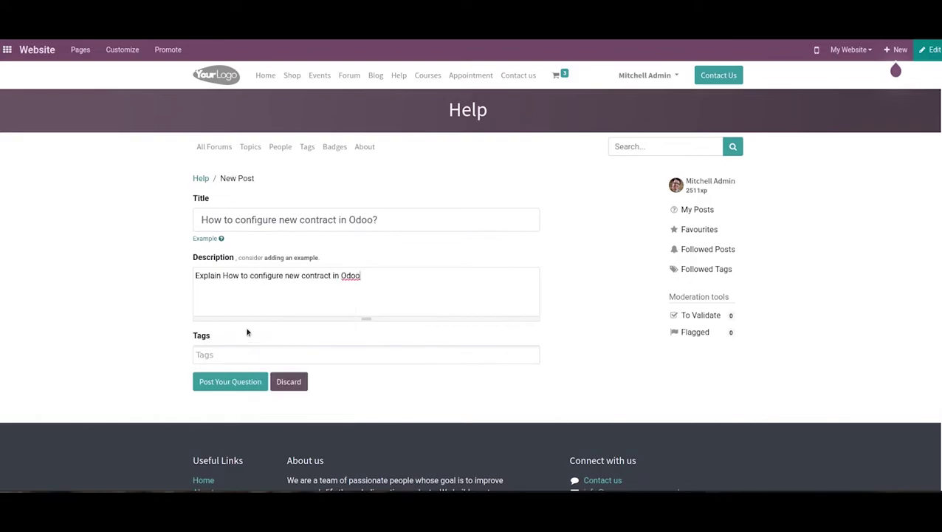
Step: Tag the question with the existing tag "Contract" and post it
left_click(209, 354)
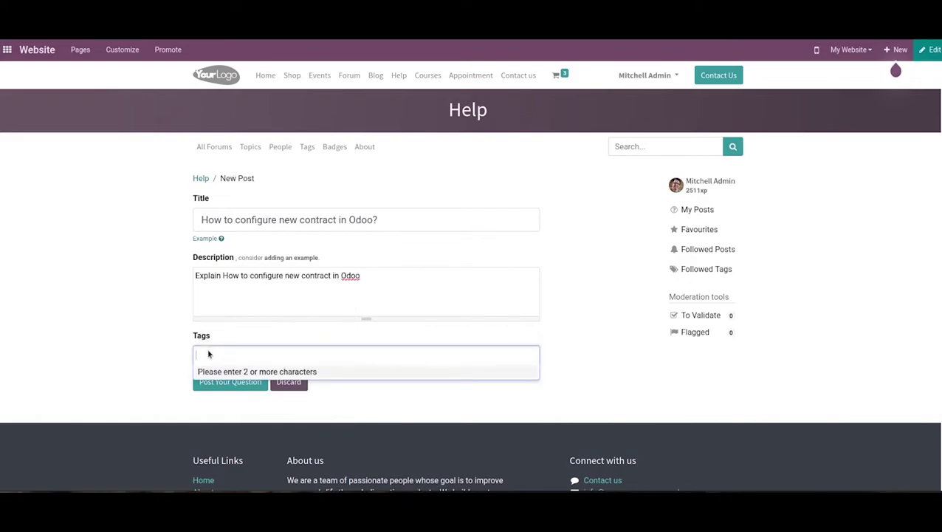
type("contra")
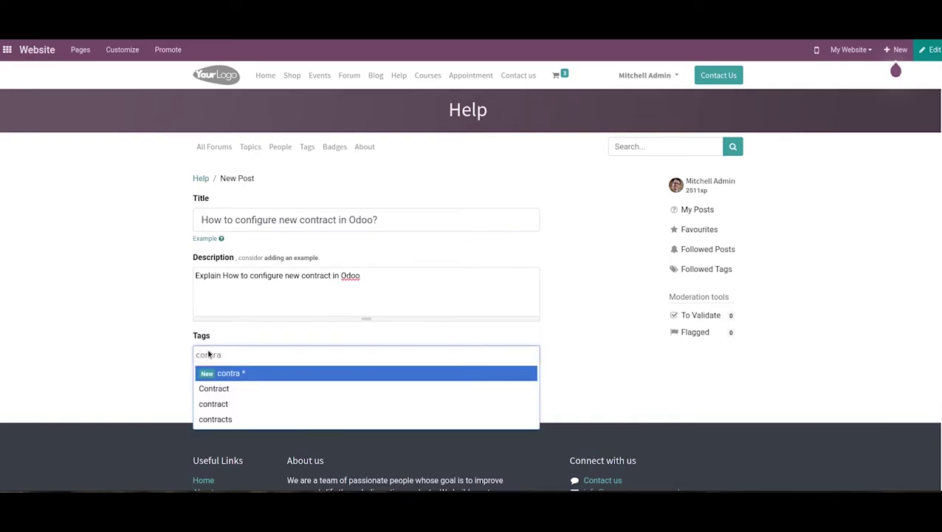
left_click(237, 390)
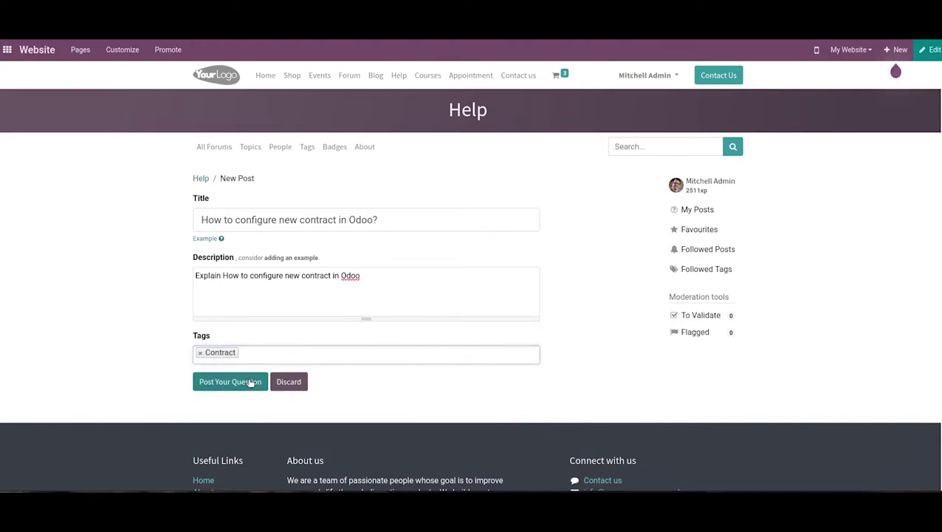
left_click(250, 382)
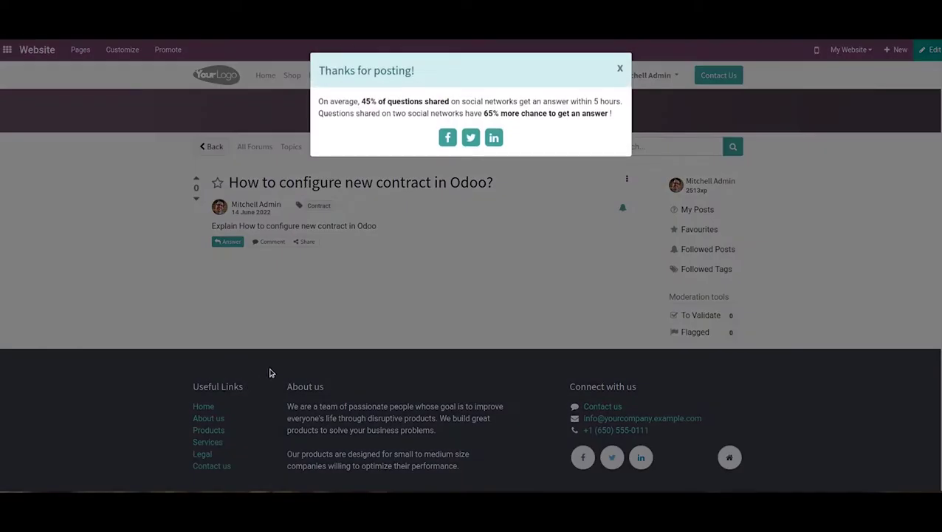
Step: Dismiss the social sharing prompt and return to the Help forum's overview
left_click(619, 69)
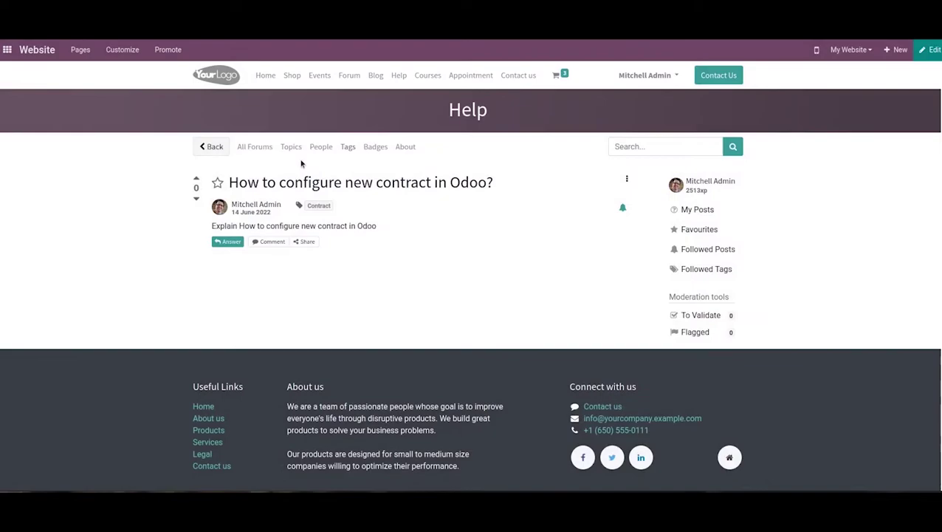
left_click(207, 147)
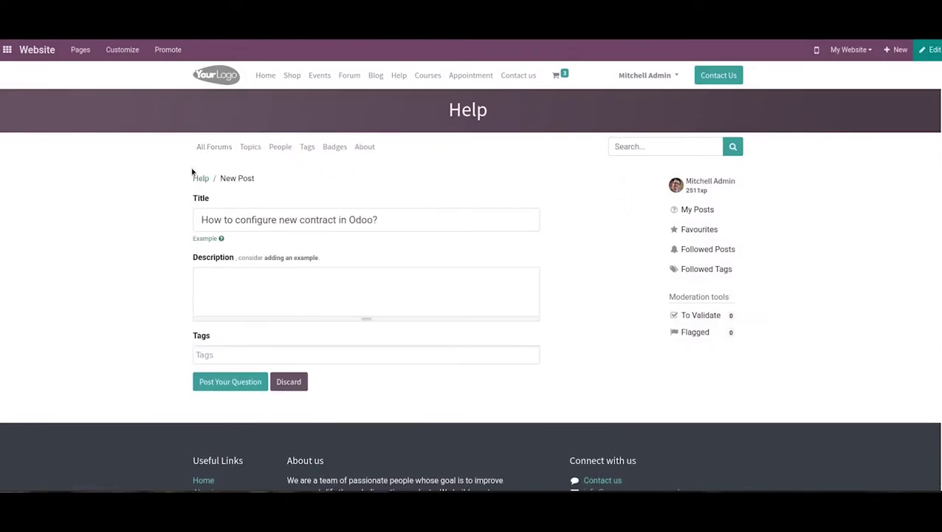
left_click(198, 178)
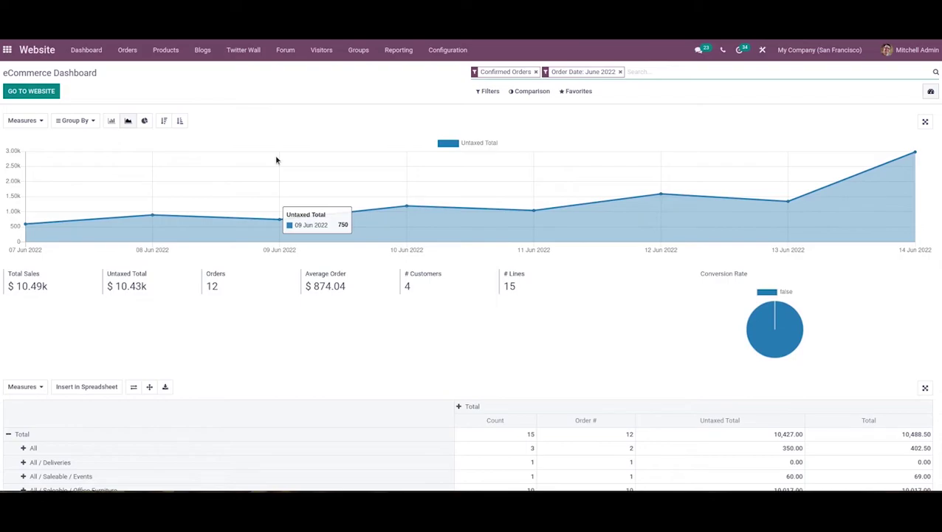
Step: Start a new record in the backend's forum posts, titled "How to configure Payroll" and assigned to the Help forum
left_click(287, 51)
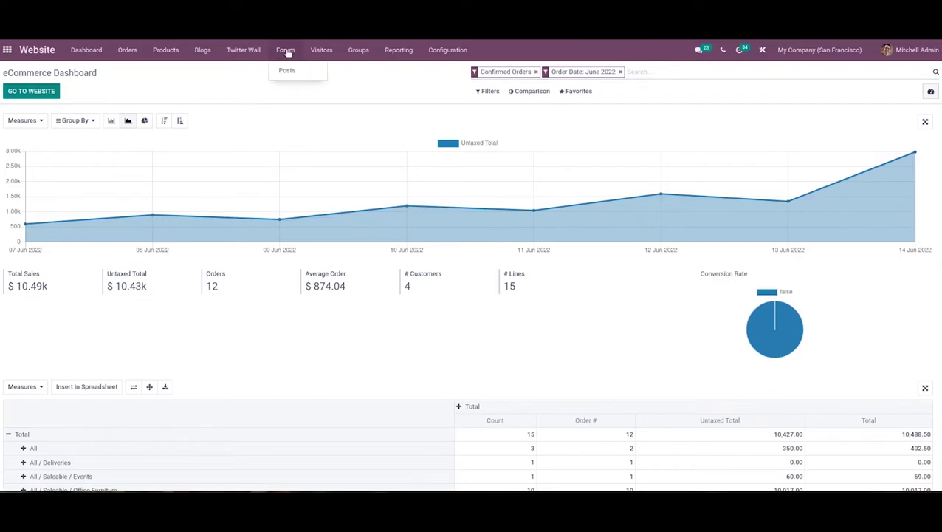
left_click(293, 74)
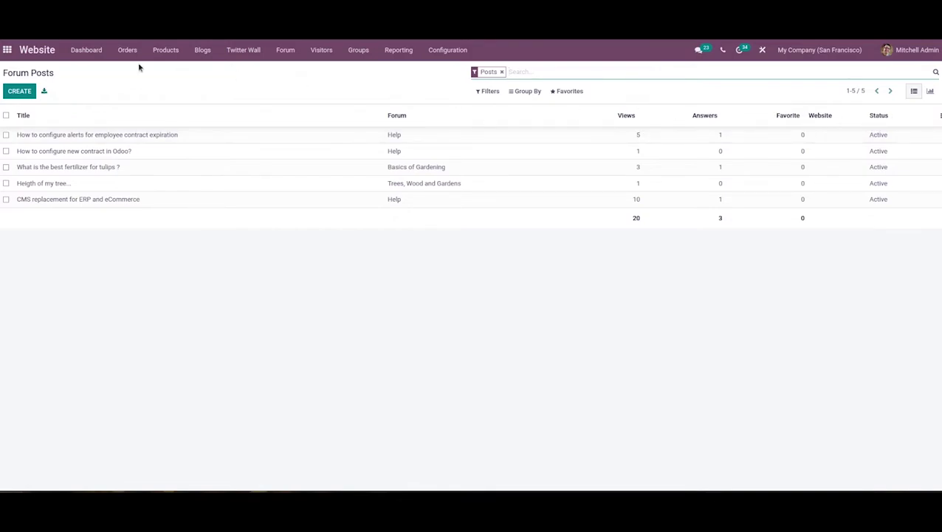
left_click(20, 92)
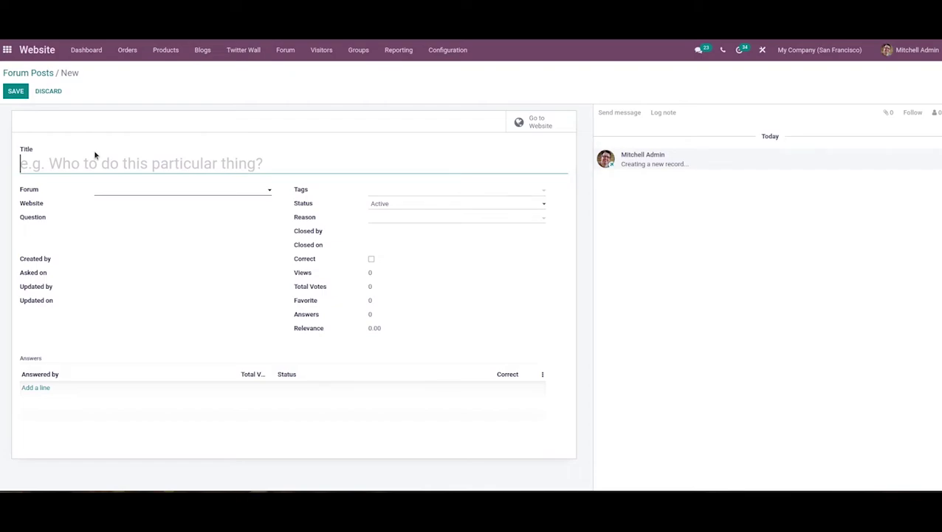
type("How ")
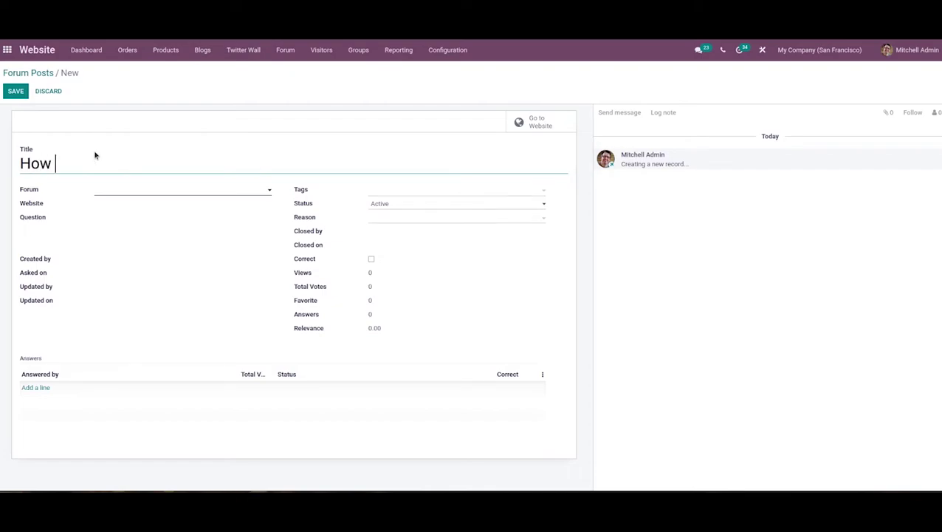
type("to configure Payroll")
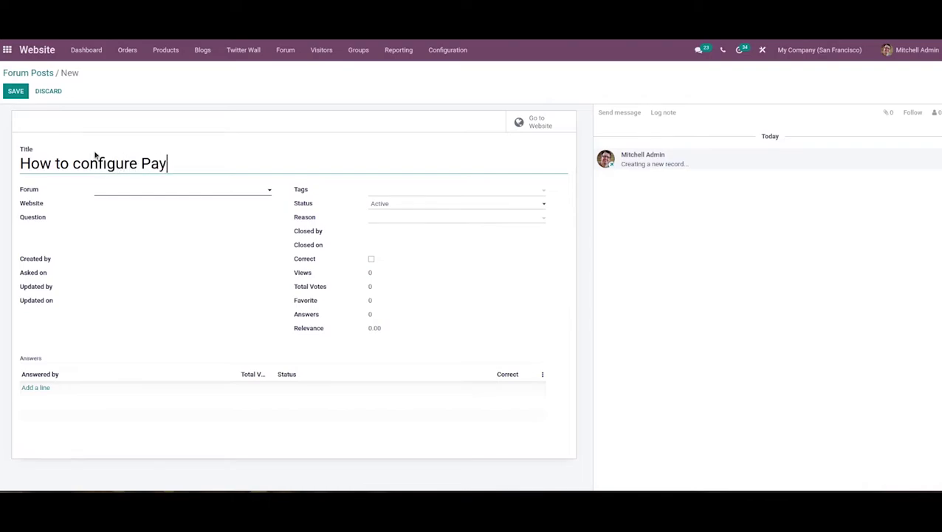
left_click(123, 192)
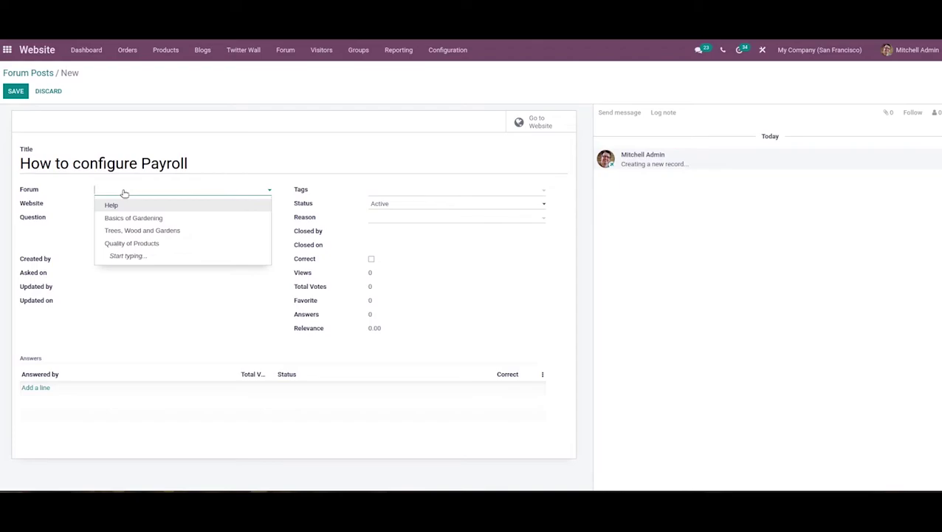
left_click(136, 206)
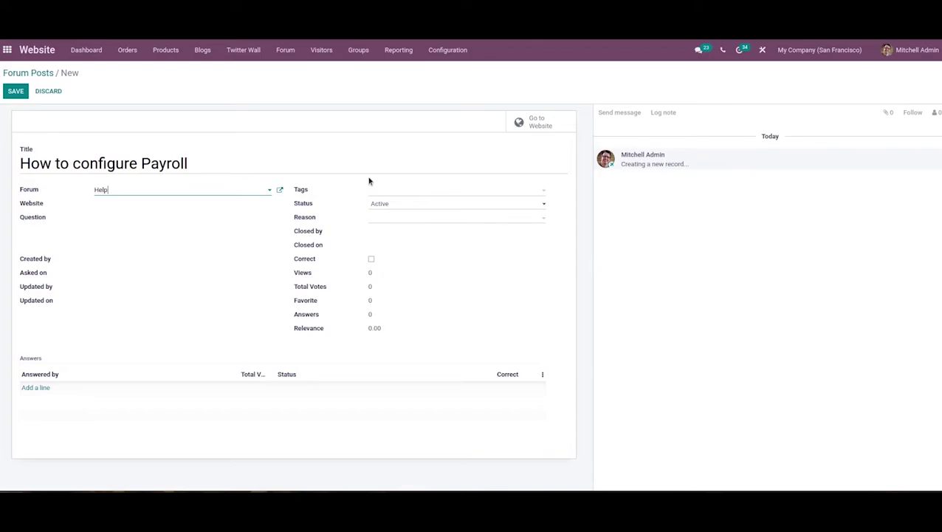
Step: Review the tag, status and reason options available for the new forum post
left_click(419, 193)
left_click(419, 193)
left_click(410, 207)
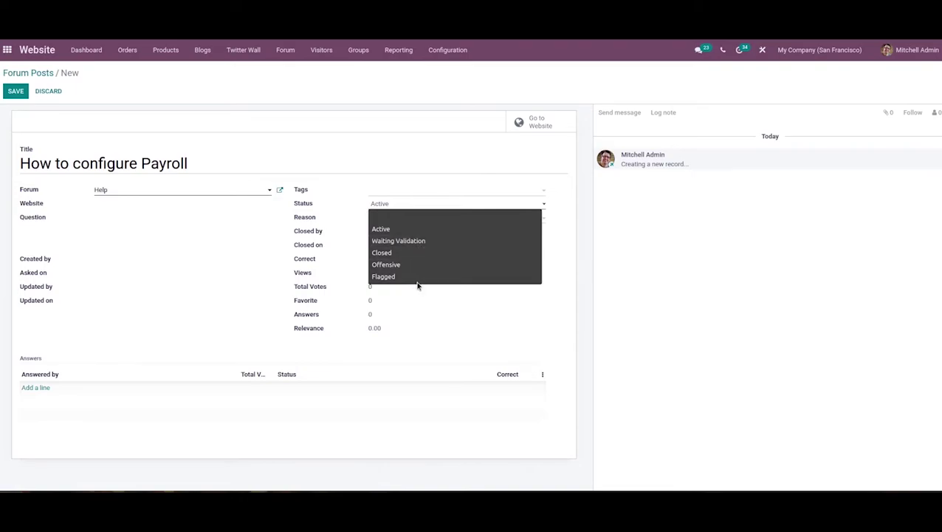
left_click(562, 260)
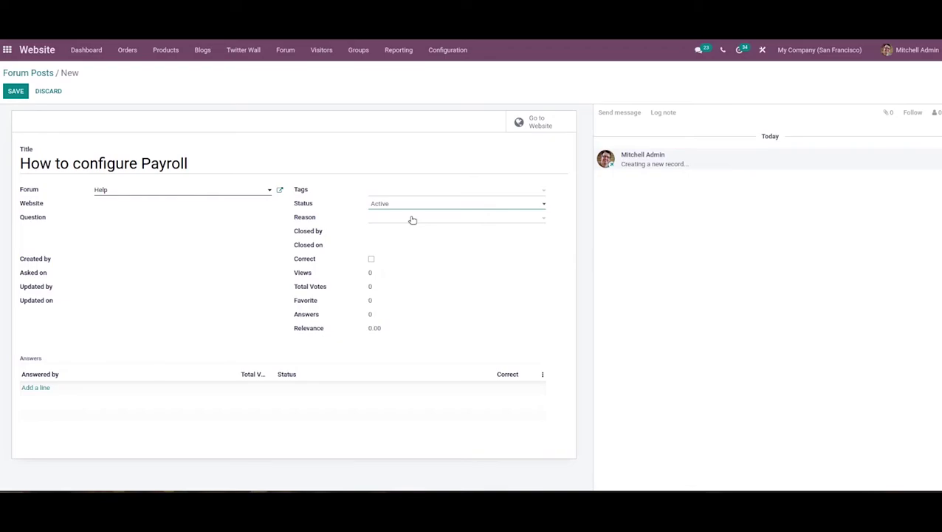
left_click(413, 219)
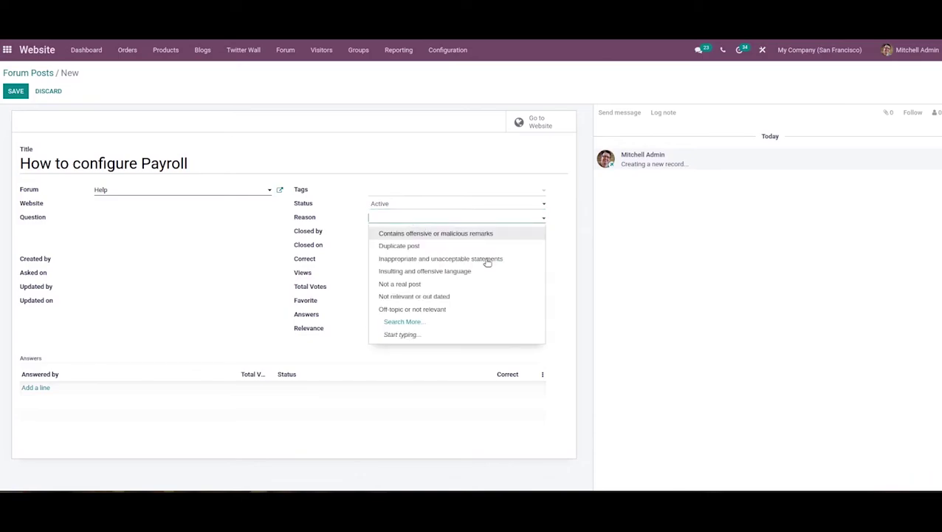
left_click(568, 260)
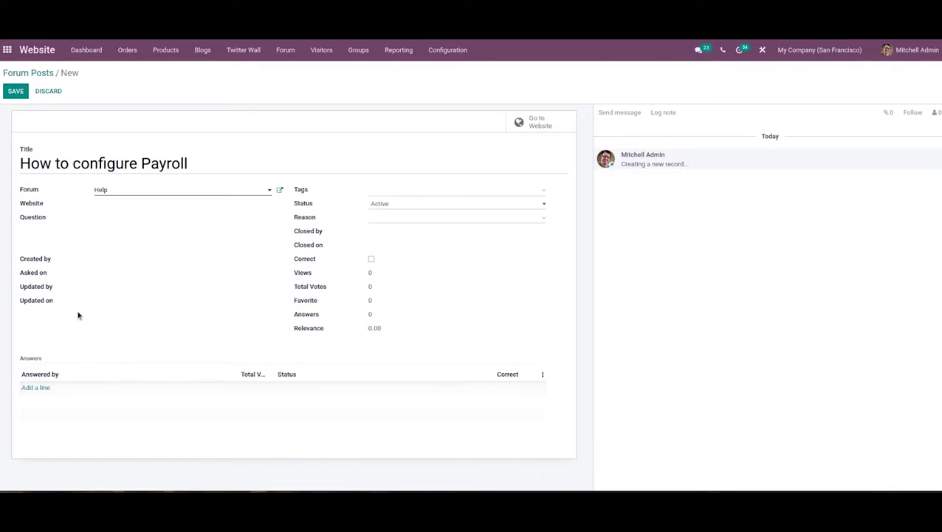
Step: Save the new forum post and open its page on the website
left_click(16, 94)
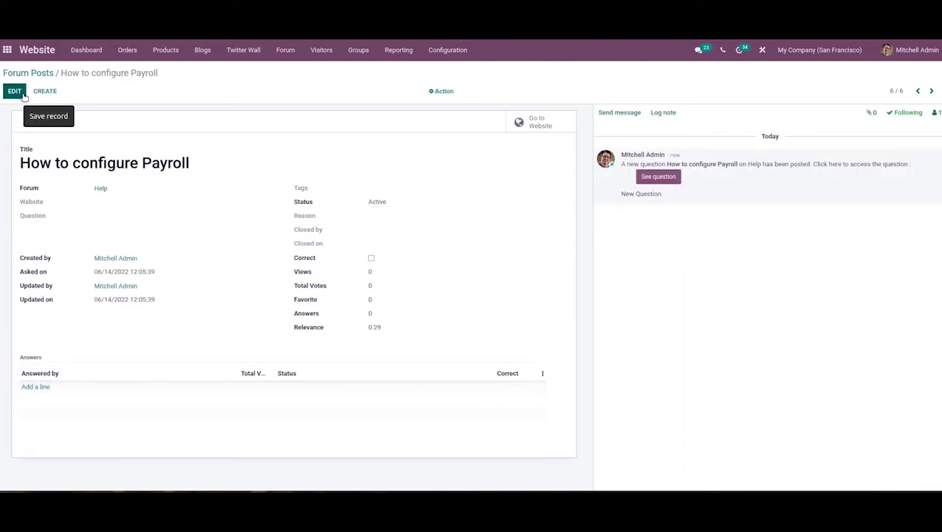
left_click(554, 122)
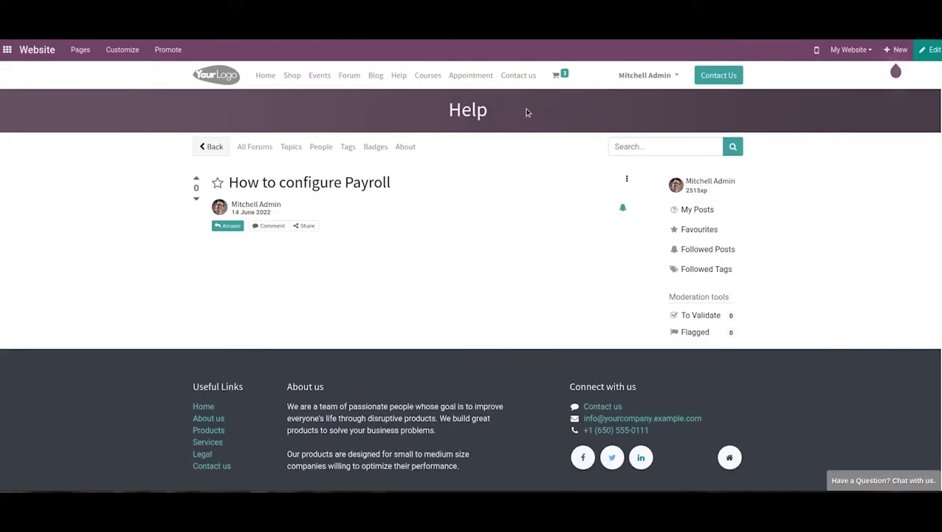
Step: Return to the website's forums overview and open the Help forum's list of topics
left_click(221, 150)
left_click(336, 82)
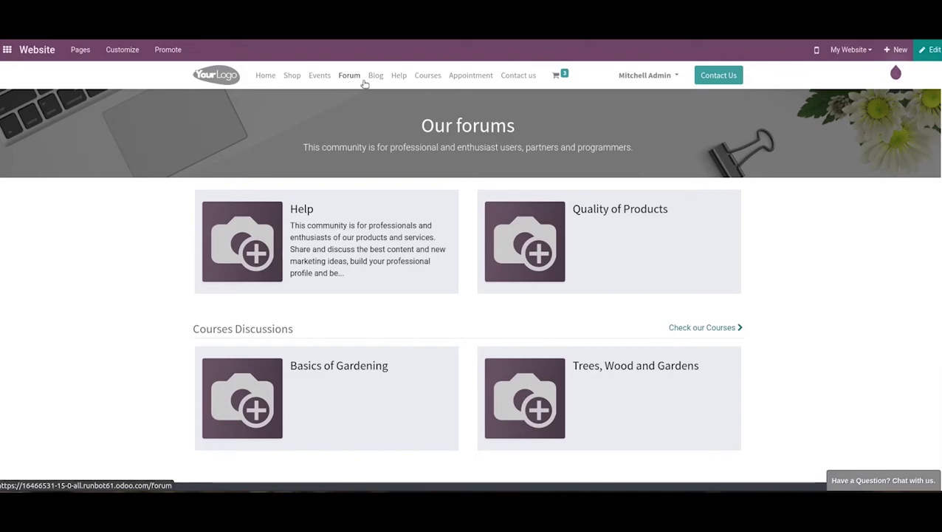
left_click(302, 210)
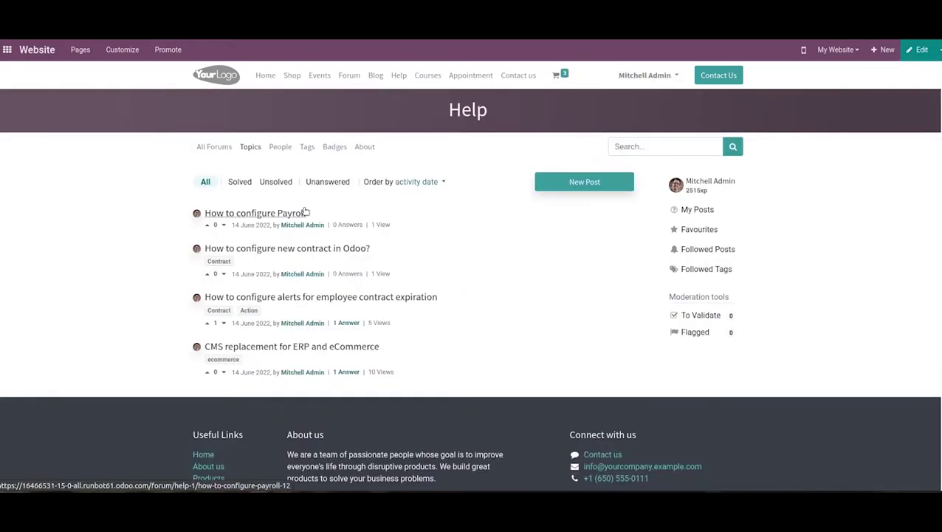
Step: Examine the search field and the sorting options for the Help forum's posts
left_click(622, 147)
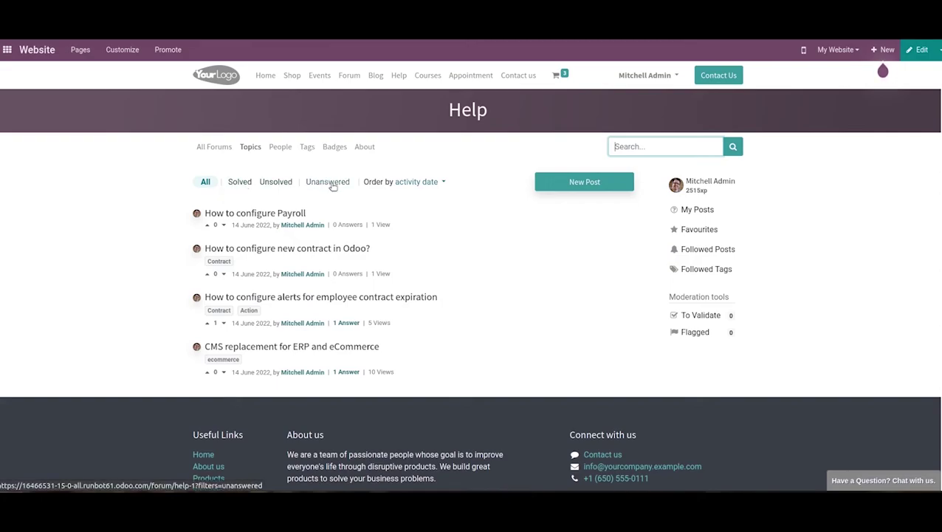
left_click(443, 183)
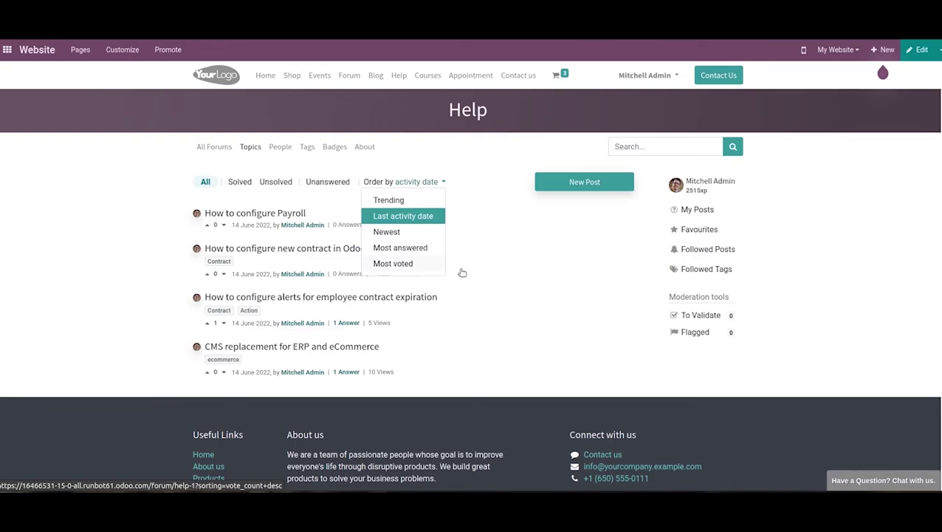
left_click(503, 282)
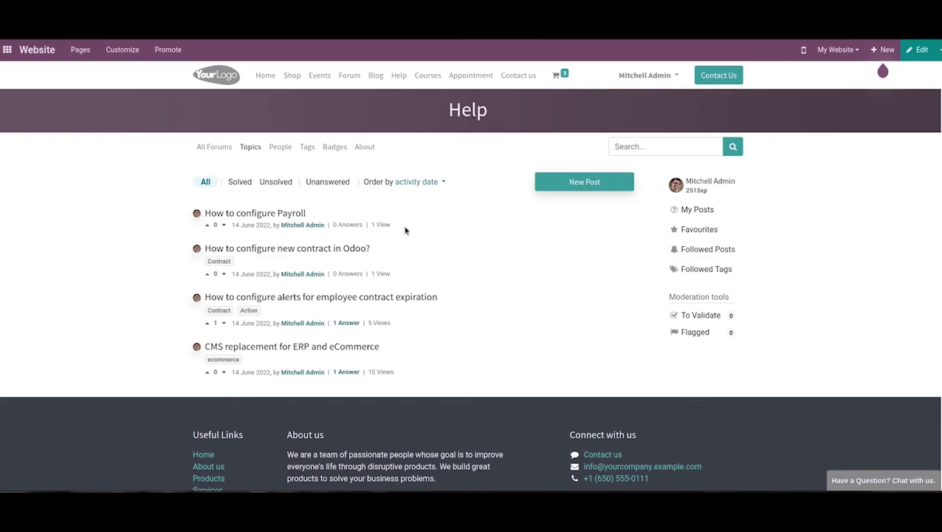
Step: Open the question "How to configure new contract in Odoo?" and examine its answer form, sharing option and post management actions
left_click(214, 249)
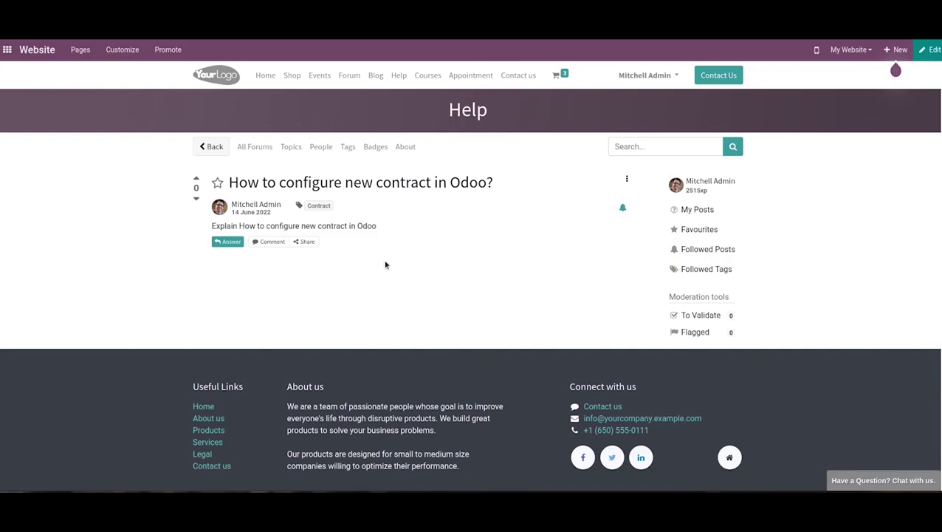
left_click(229, 242)
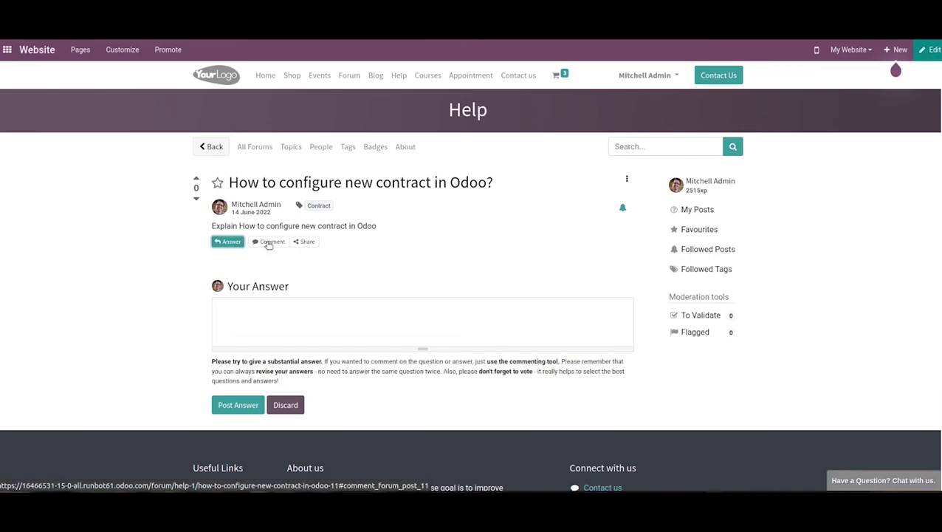
left_click(299, 243)
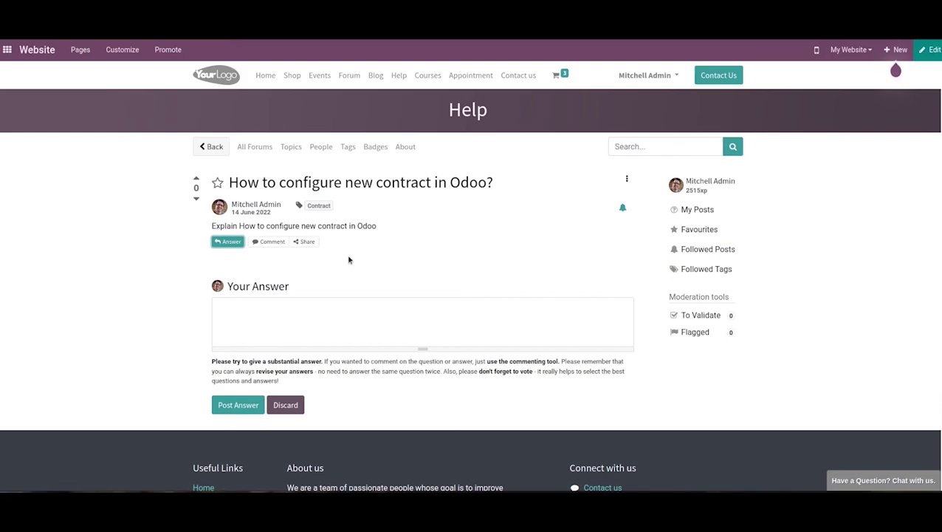
left_click(626, 180)
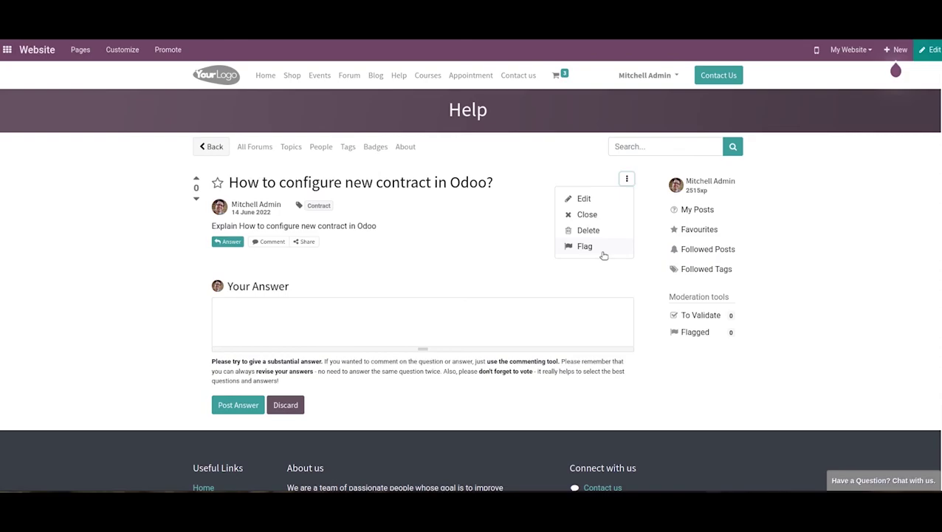
left_click(569, 145)
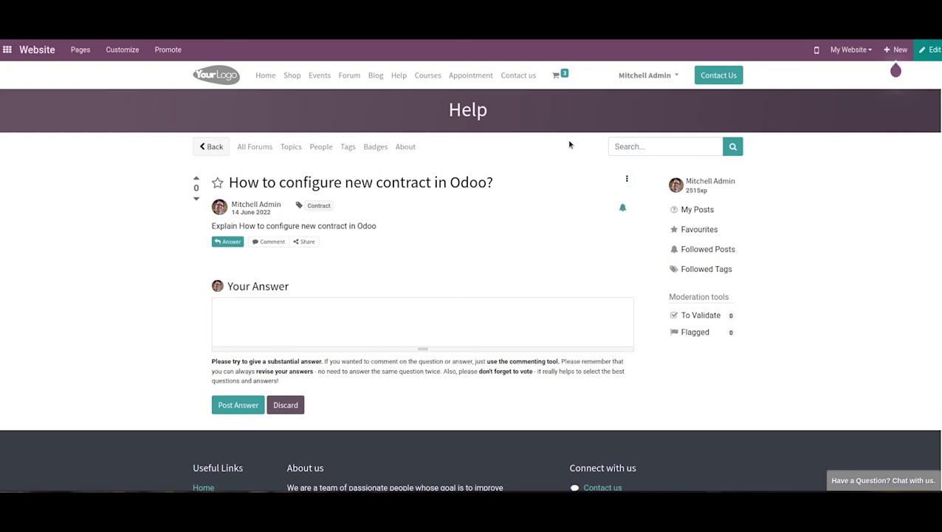